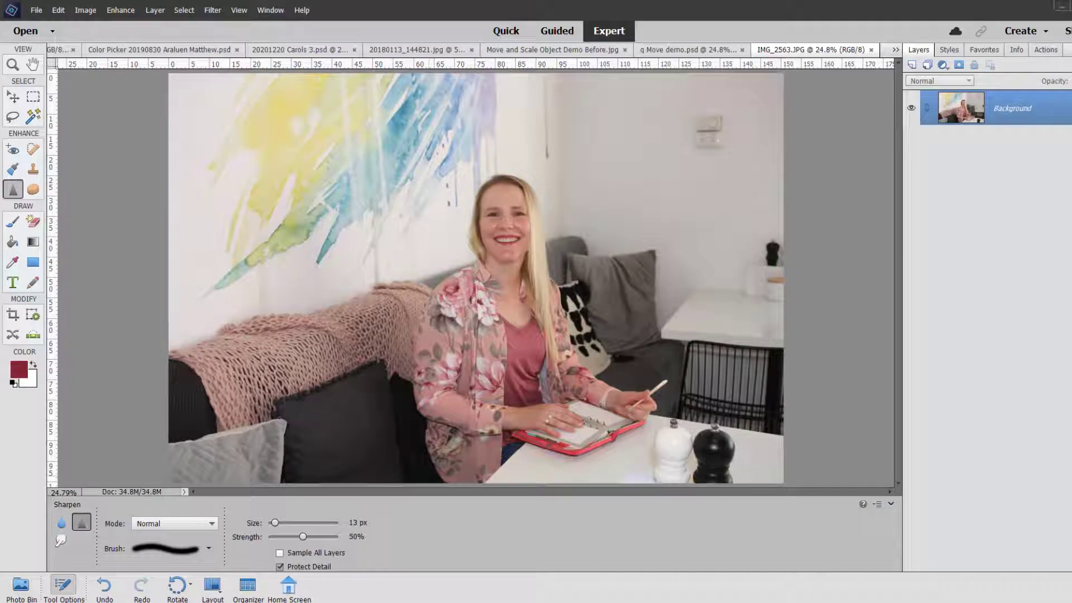
Step: Soften the skin on the woman's chin with the Blur tool, using a 30 px brush
key(r)
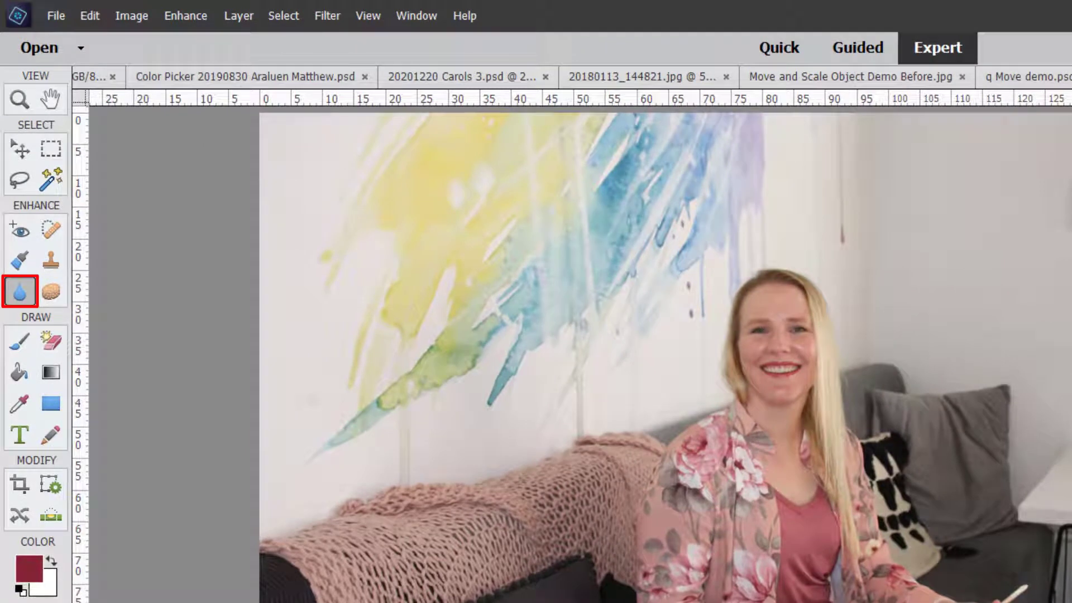
click(20, 100)
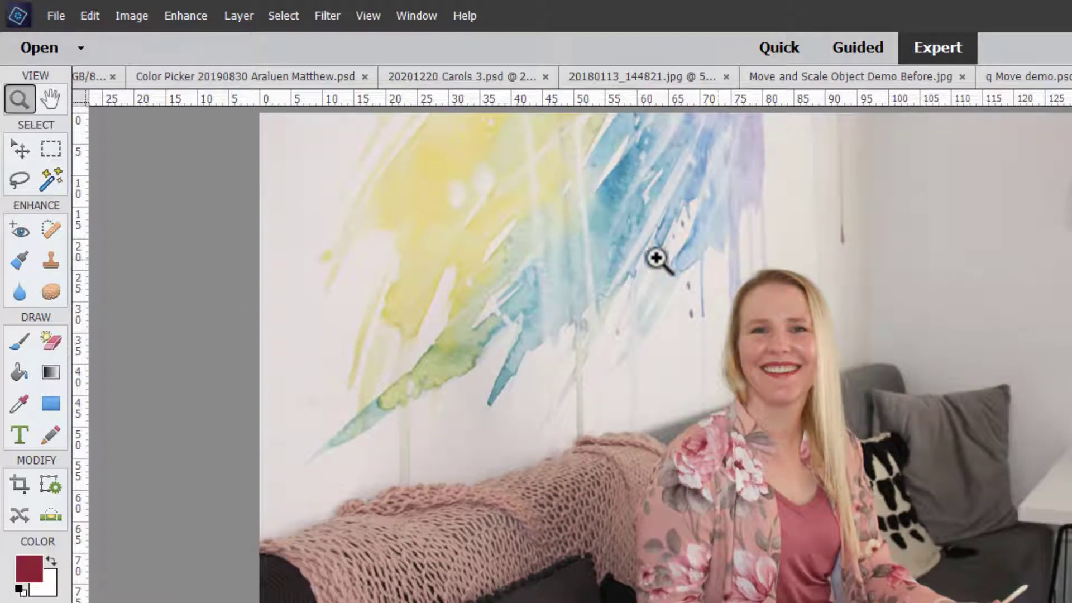
drag(586, 192, 906, 595)
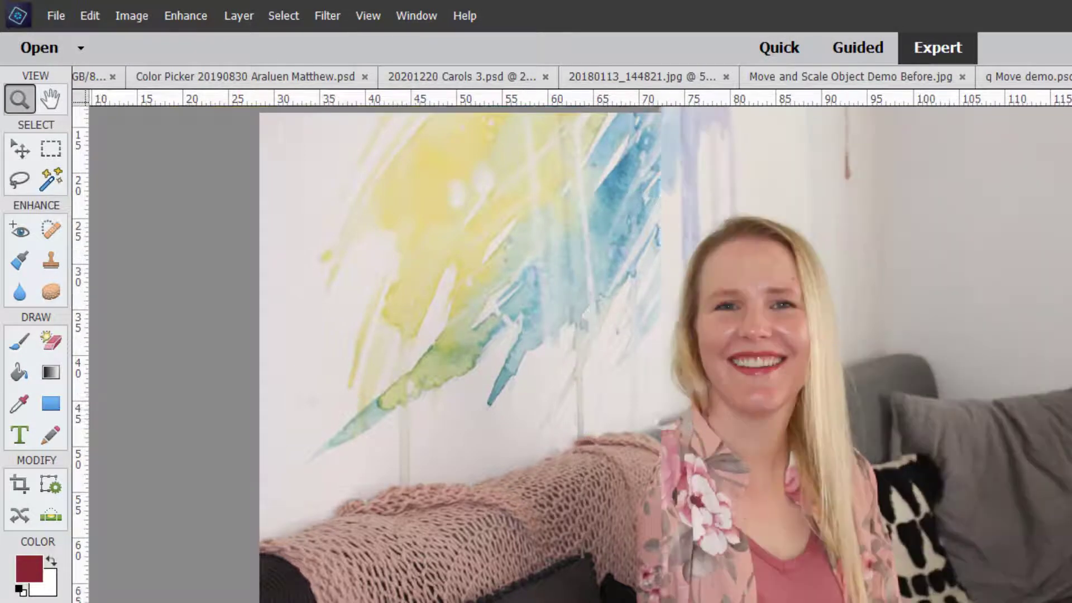
drag(618, 193, 830, 543)
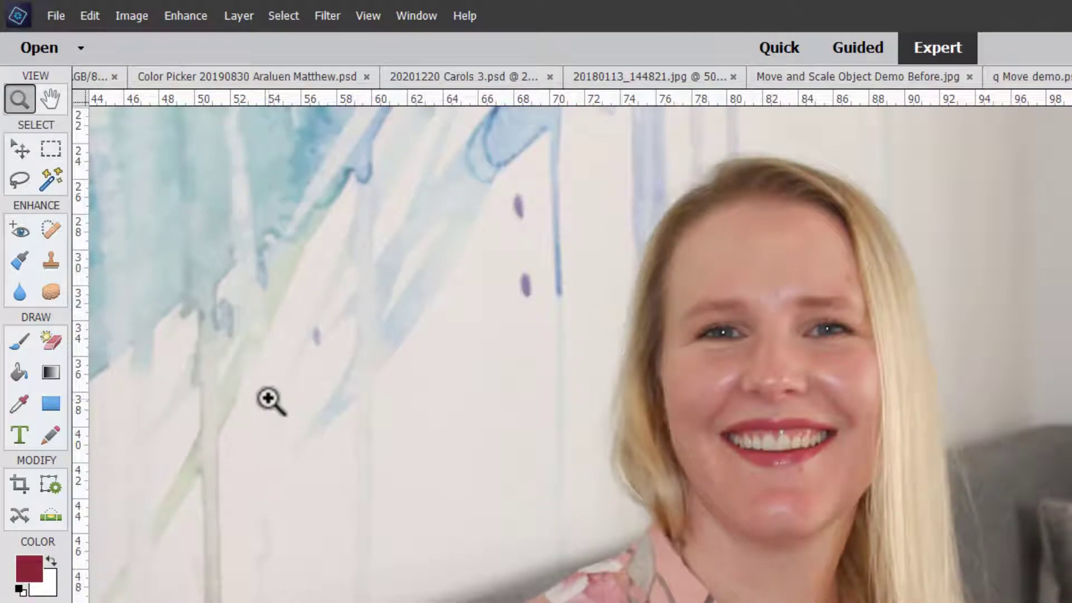
key(r)
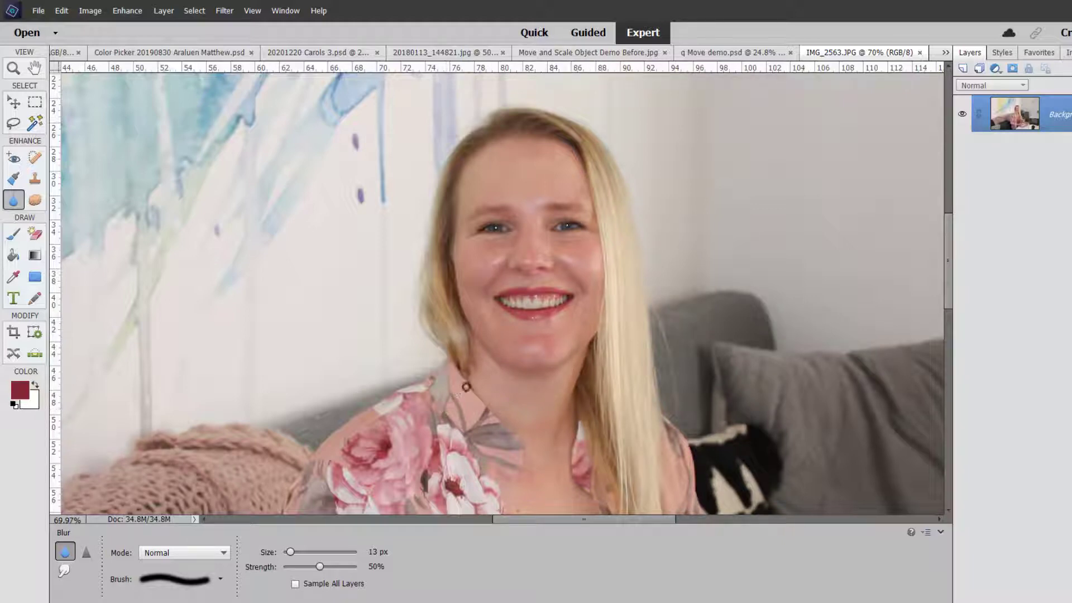
key(bracketright)
key(bracketright)
key(bracketright)
key(bracketright)
key(bracketright)
key(bracketright)
key(bracketright)
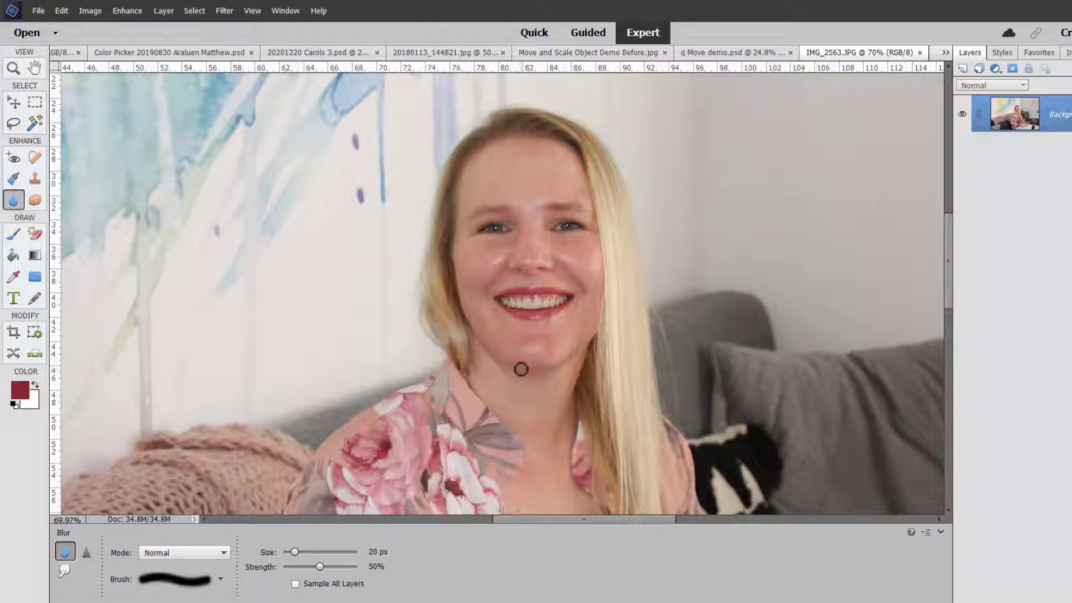
key(bracketright)
key(bracketright)
key(bracketright)
key(bracketright)
mouse_move(537, 349)
mouse_down()
mouse_move(546, 357)
mouse_move(518, 359)
mouse_move(507, 379)
mouse_up()
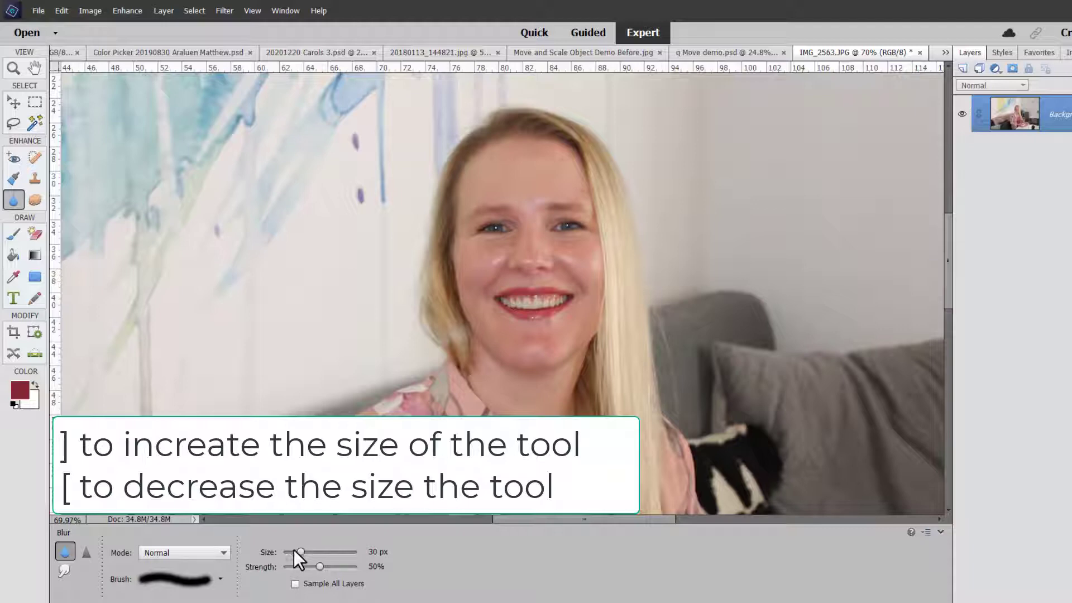
Step: Set the blur brush size to 38 px and soften the skin on the cheek, chin, jaw and neck
drag(300, 552, 316, 553)
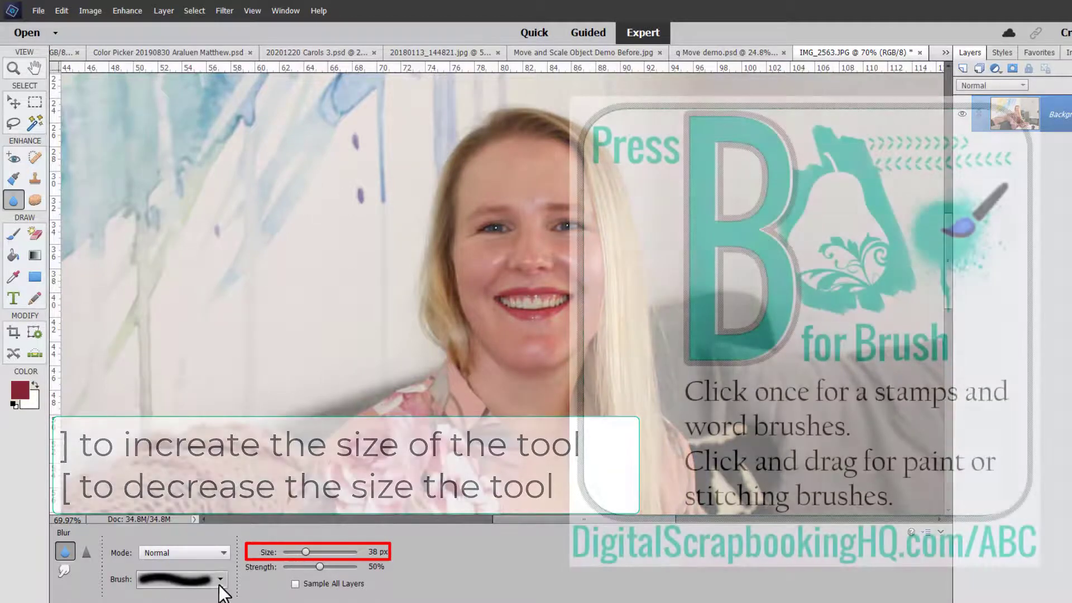
click(217, 581)
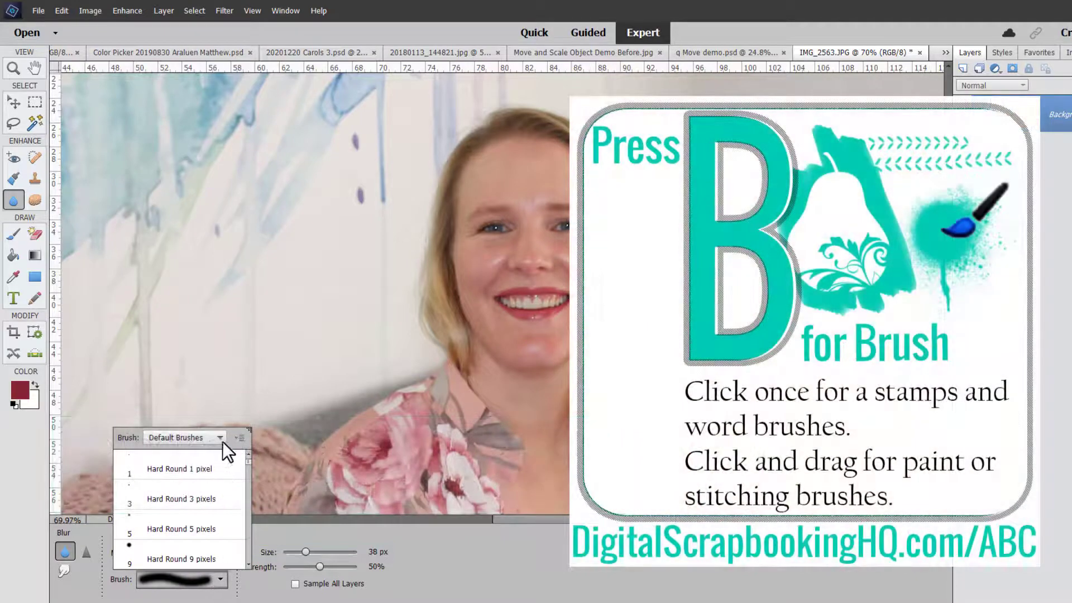
click(250, 595)
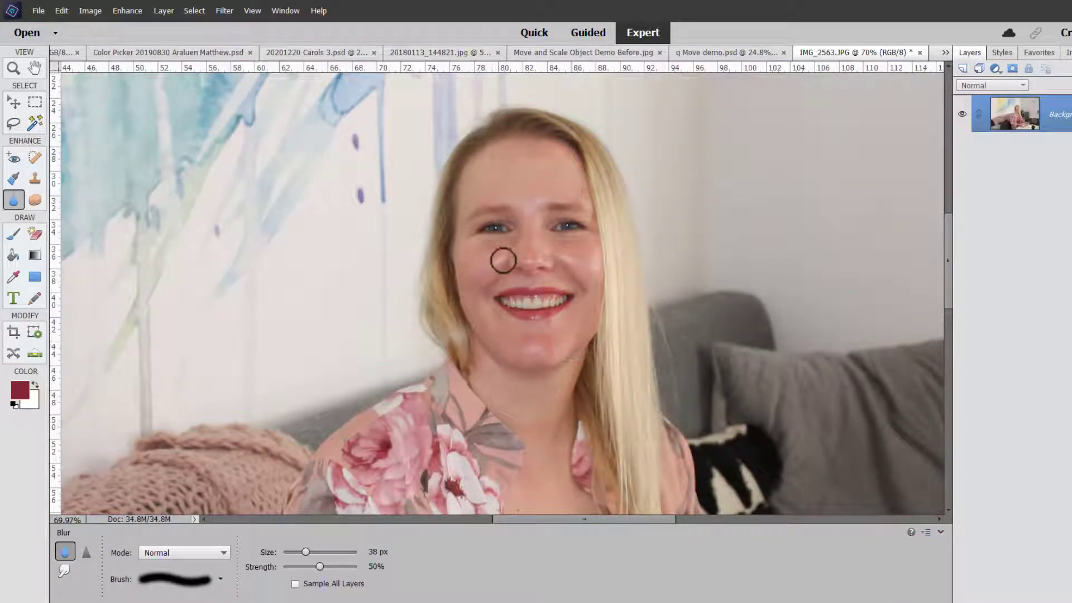
mouse_move(497, 263)
mouse_down()
mouse_move(557, 257)
mouse_move(579, 266)
mouse_move(509, 215)
mouse_move(517, 199)
mouse_move(536, 199)
mouse_move(527, 211)
mouse_move(542, 192)
mouse_move(523, 206)
mouse_move(498, 185)
mouse_move(553, 253)
mouse_move(532, 192)
mouse_move(531, 206)
mouse_move(559, 188)
mouse_move(549, 190)
mouse_move(556, 290)
mouse_up()
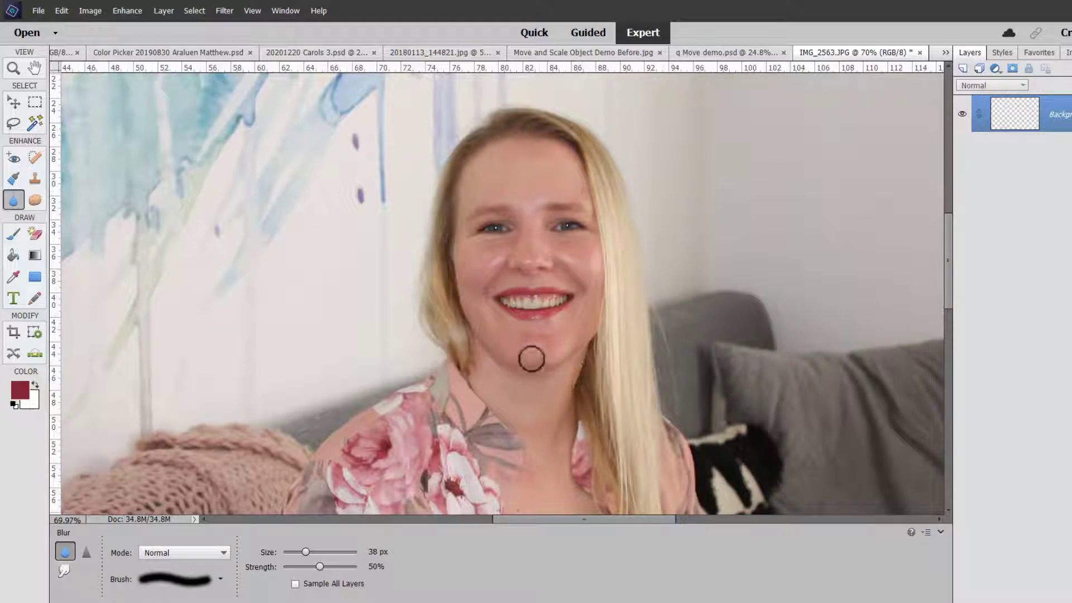
mouse_move(531, 359)
mouse_down()
mouse_move(490, 364)
mouse_move(499, 261)
mouse_move(494, 276)
mouse_move(535, 272)
mouse_move(521, 255)
mouse_move(536, 256)
mouse_move(527, 259)
mouse_move(530, 332)
mouse_move(591, 316)
mouse_move(607, 305)
mouse_move(567, 245)
mouse_move(605, 287)
mouse_move(583, 273)
mouse_move(490, 330)
mouse_up()
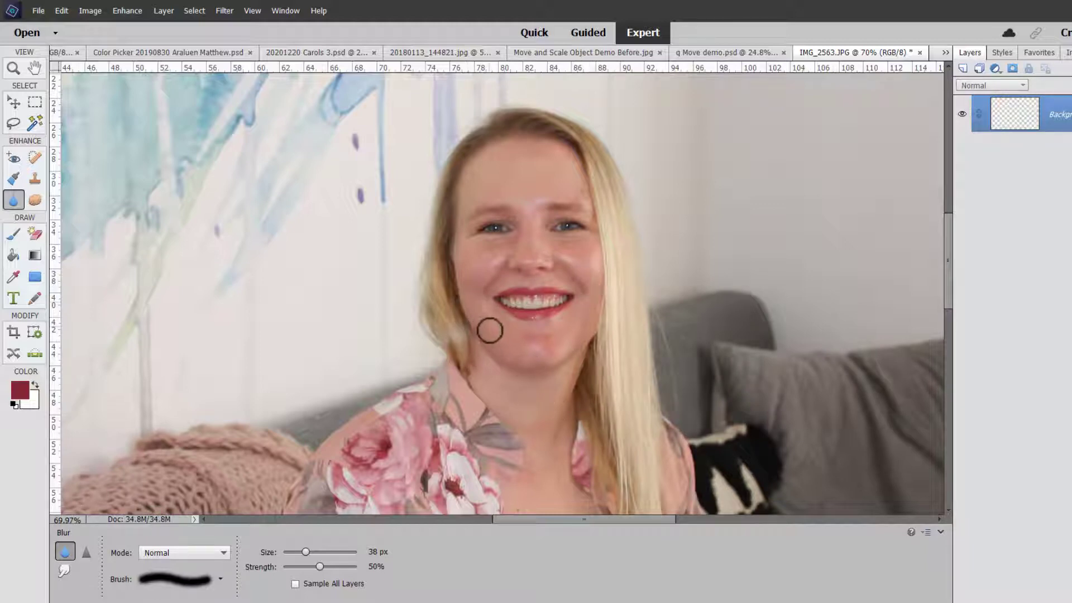
mouse_move(582, 388)
mouse_down()
mouse_move(554, 345)
mouse_move(531, 427)
mouse_up()
scroll(541, 385, down, 3)
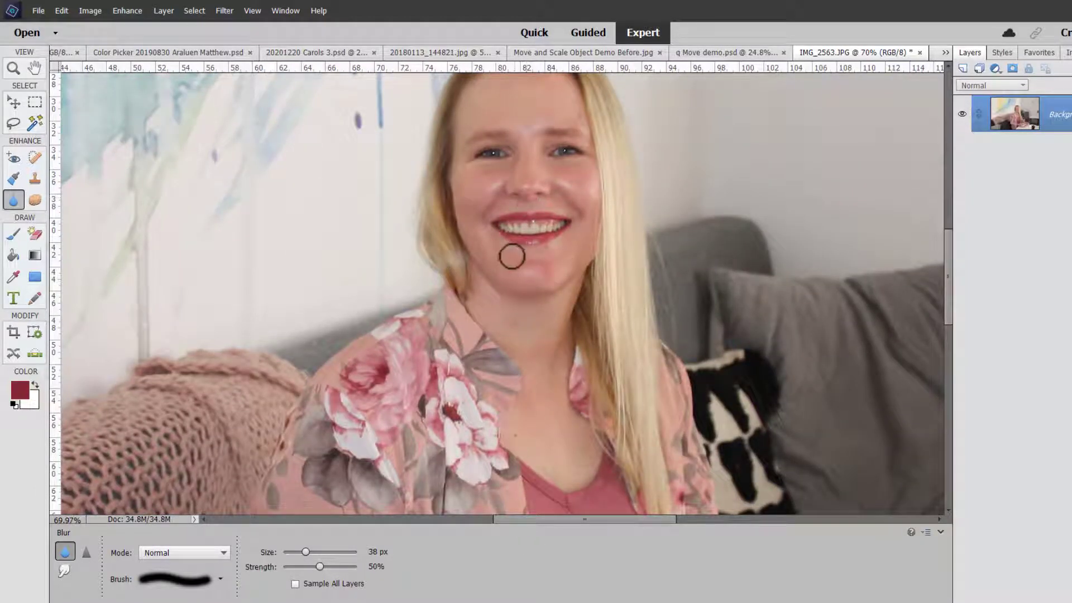
drag(511, 251, 549, 277)
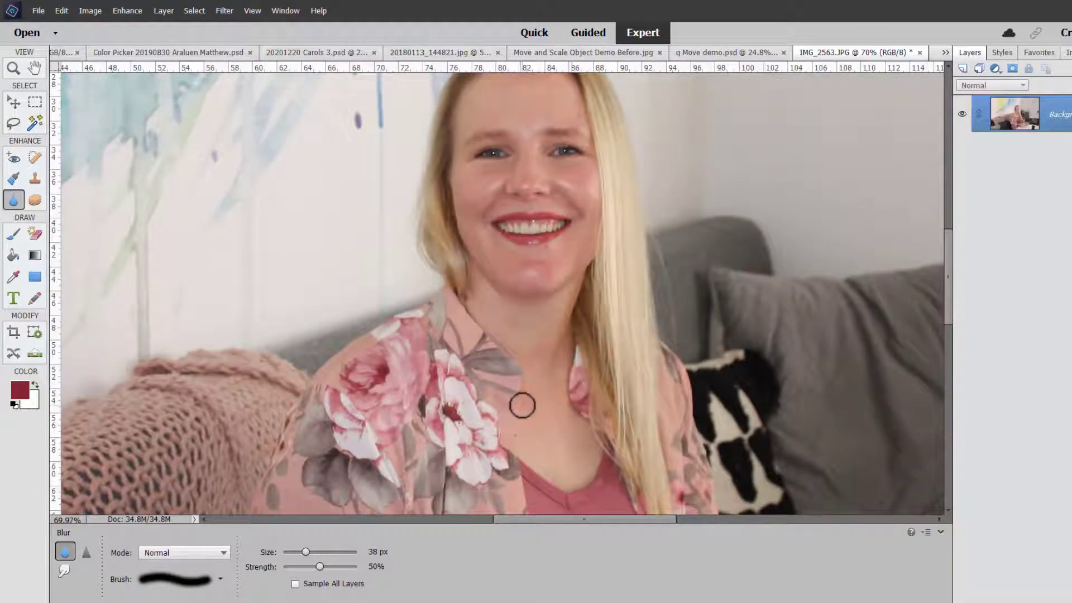
Step: Sharpen both of the woman's eyes with the Sharpen tool, using a 35 px brush at 50% strength
key(ctrl+plus)
key(ctrl+plus)
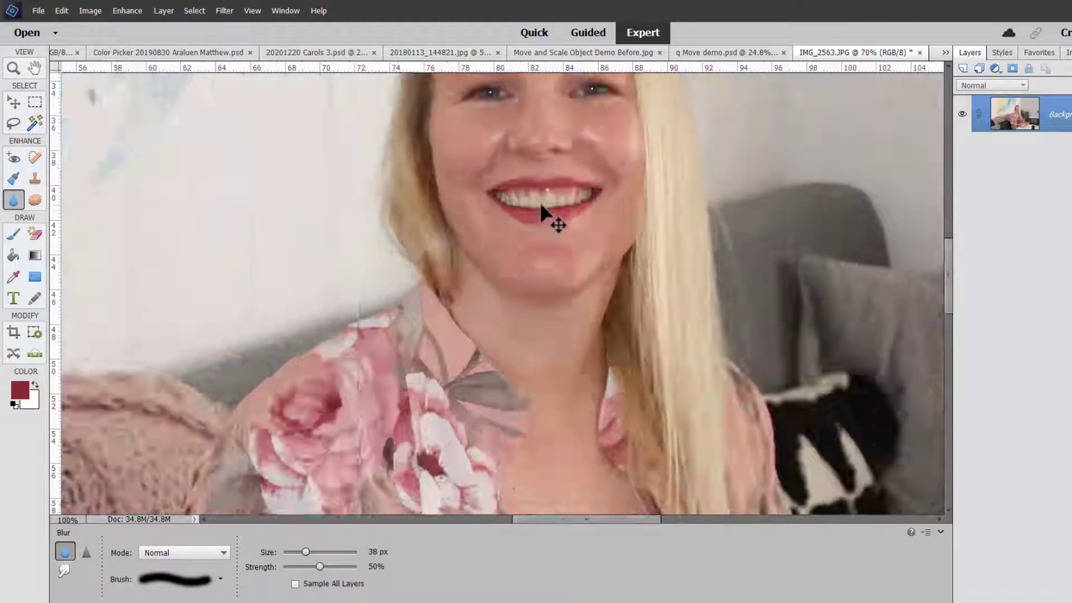
mouse_move(545, 182)
mouse_down()
mouse_move(580, 311)
mouse_move(546, 375)
mouse_move(514, 388)
mouse_move(502, 434)
mouse_up()
click(86, 553)
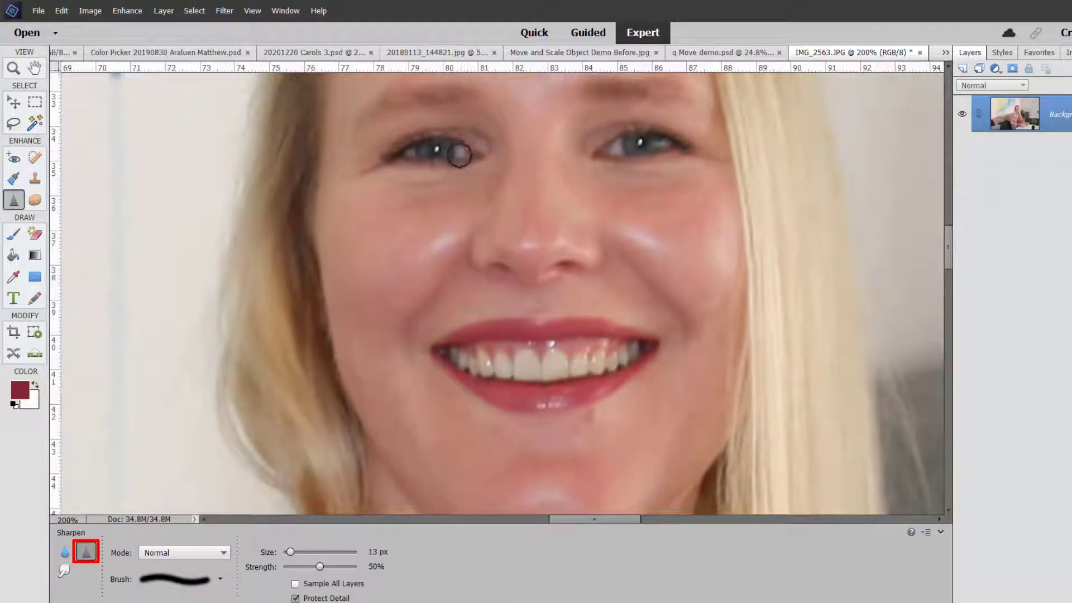
key(bracketright)
key(bracketright)
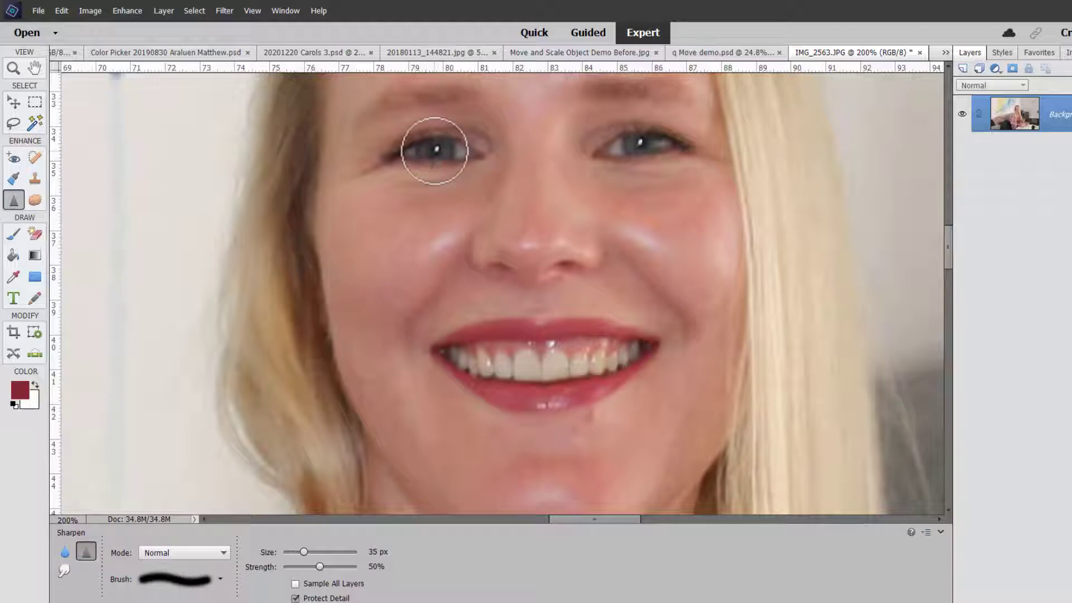
click(454, 148)
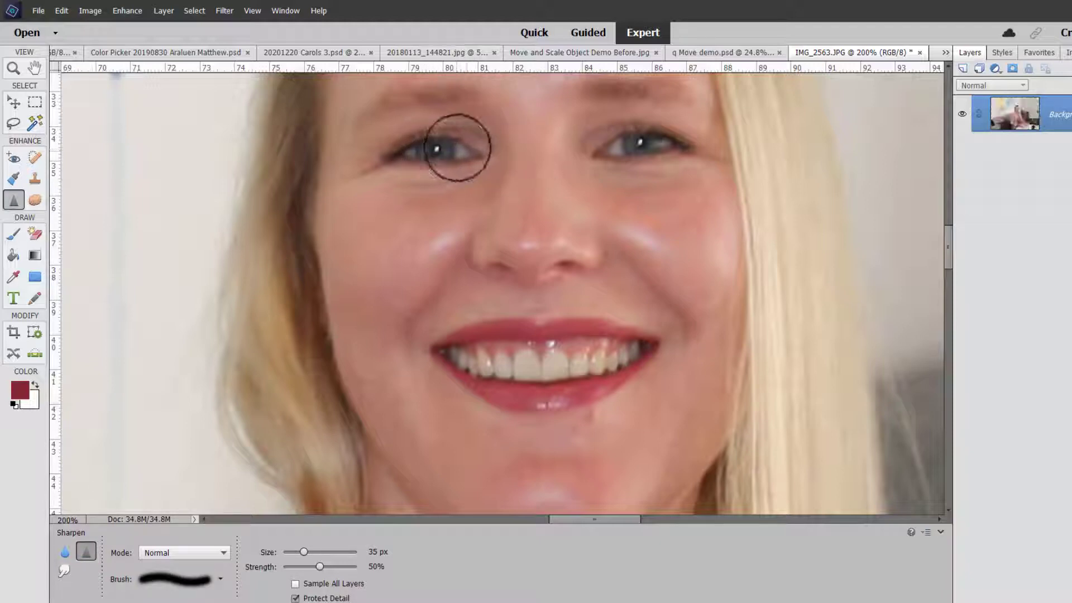
drag(444, 150, 404, 153)
mouse_move(652, 137)
mouse_down()
mouse_move(669, 148)
mouse_move(605, 143)
mouse_move(642, 147)
mouse_move(645, 136)
mouse_up()
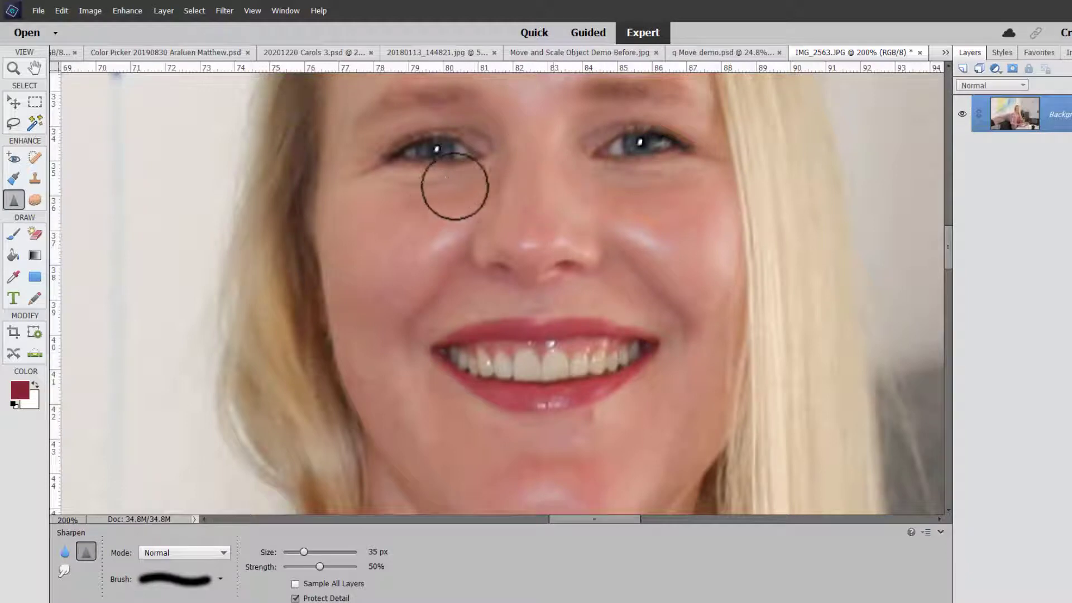
mouse_move(448, 137)
mouse_down()
mouse_move(397, 144)
mouse_move(461, 174)
mouse_move(475, 157)
mouse_move(429, 166)
mouse_move(388, 153)
mouse_up()
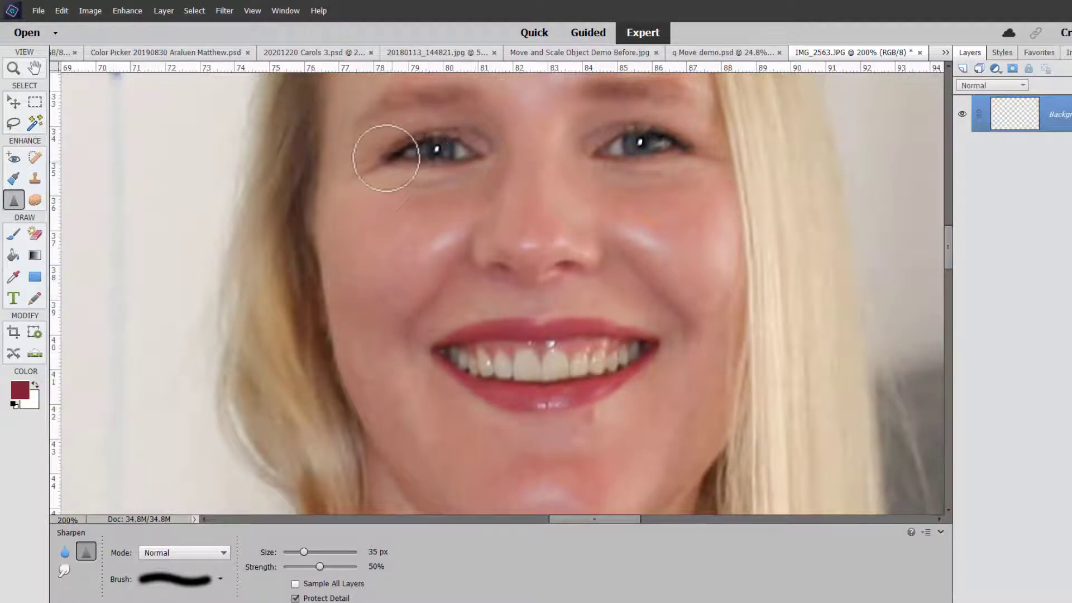
mouse_move(616, 148)
mouse_down()
mouse_move(658, 160)
mouse_move(680, 151)
mouse_up()
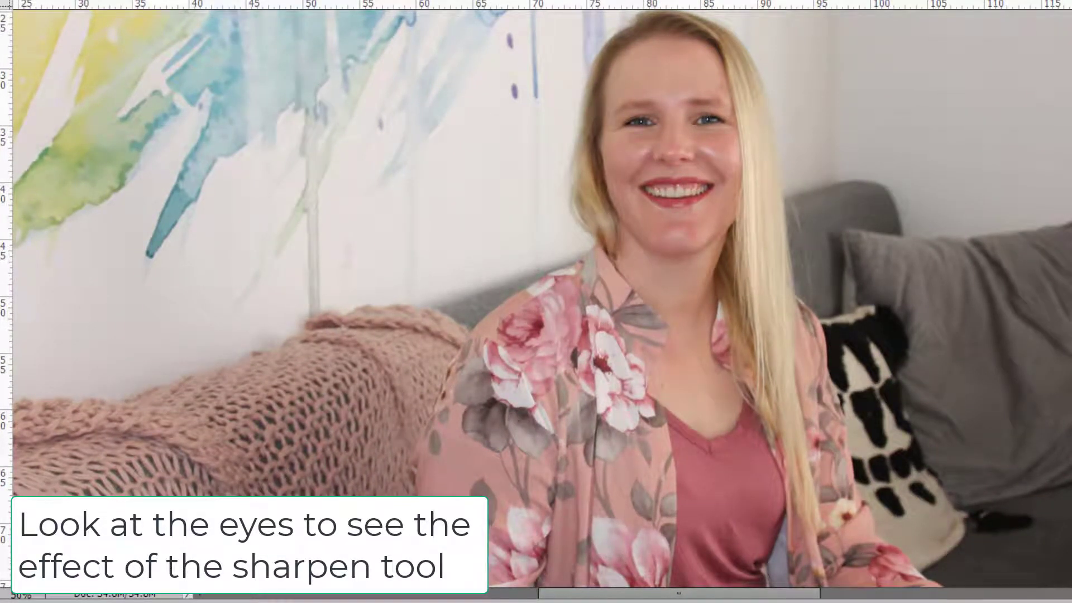
Step: Sharpen both eyes on the empty Layer 1 with Sample All Layers enabled, and toggle the layer's visibility to compare the effect
click(24, 2)
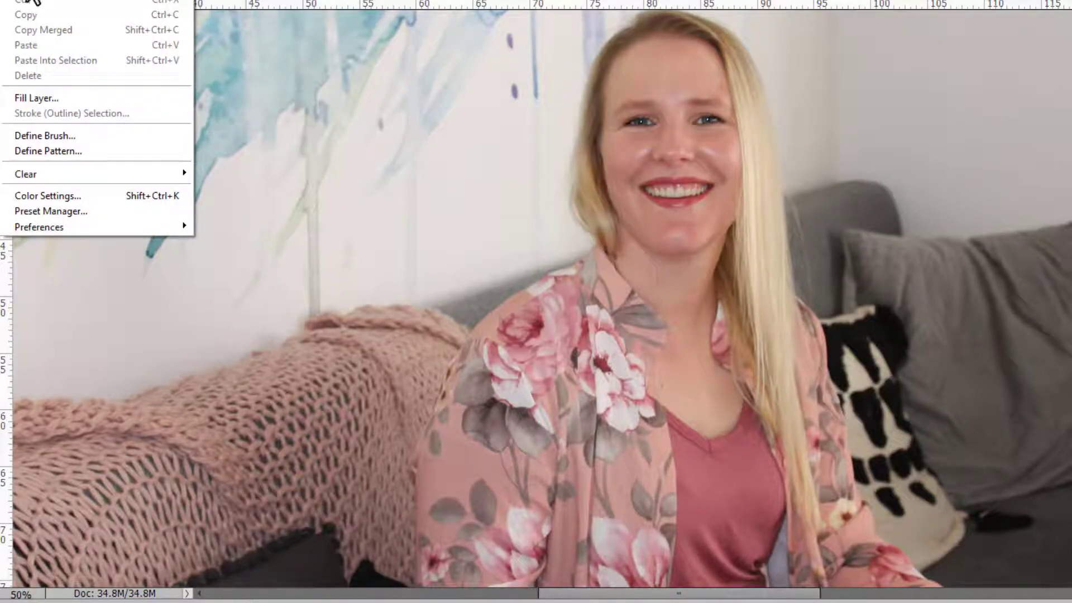
click(27, 1)
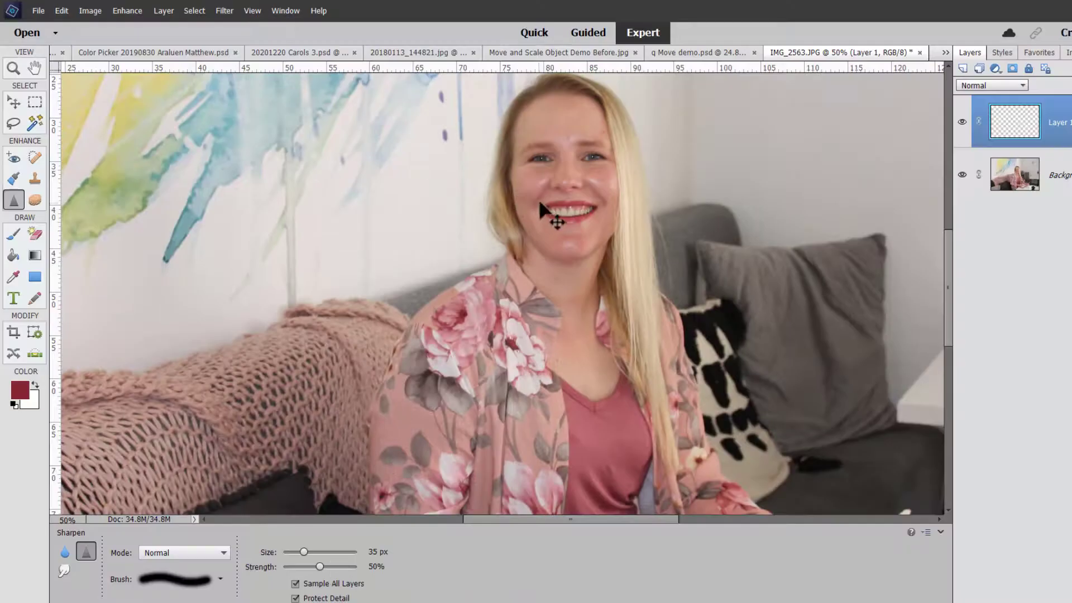
key(ctrl+plus)
key(ctrl+plus)
drag(648, 164, 615, 337)
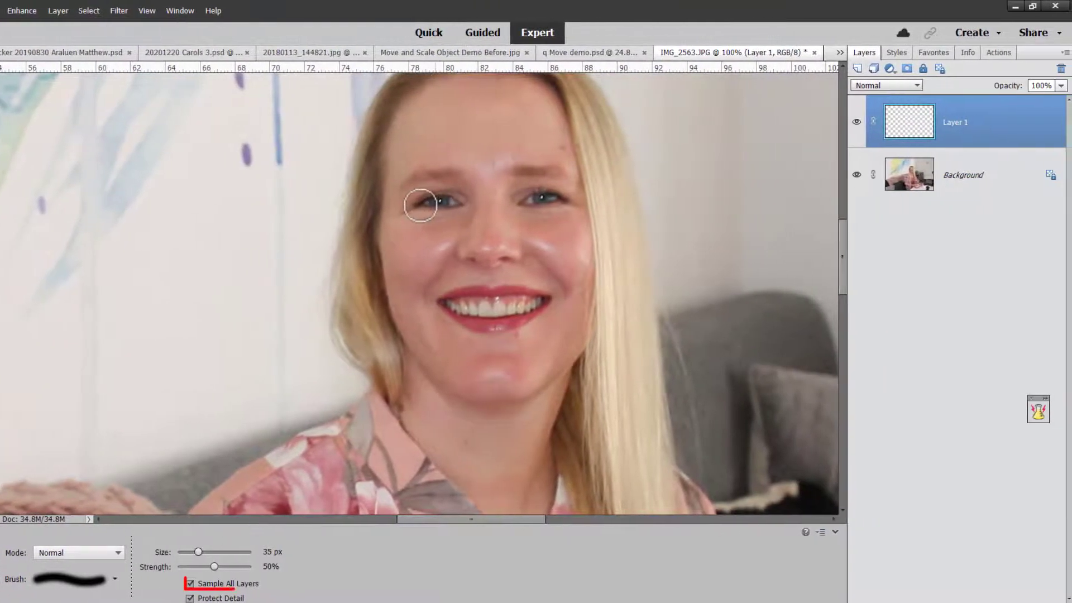
mouse_move(421, 205)
mouse_down()
mouse_move(472, 205)
mouse_move(451, 196)
mouse_move(419, 206)
mouse_move(574, 201)
mouse_move(520, 205)
mouse_move(563, 201)
mouse_move(528, 194)
mouse_move(518, 204)
mouse_move(556, 193)
mouse_up()
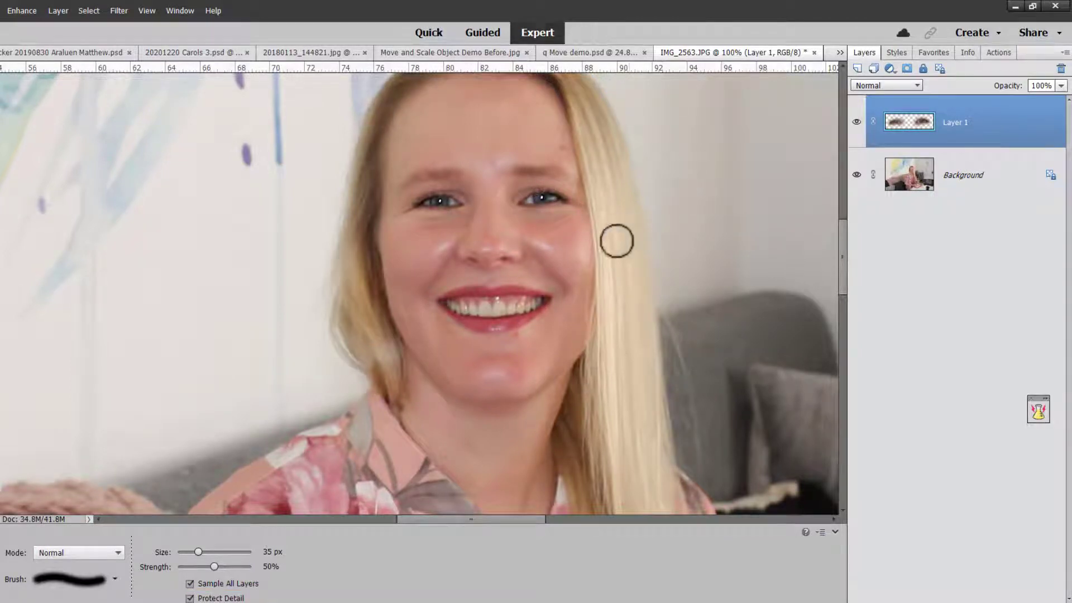
click(857, 123)
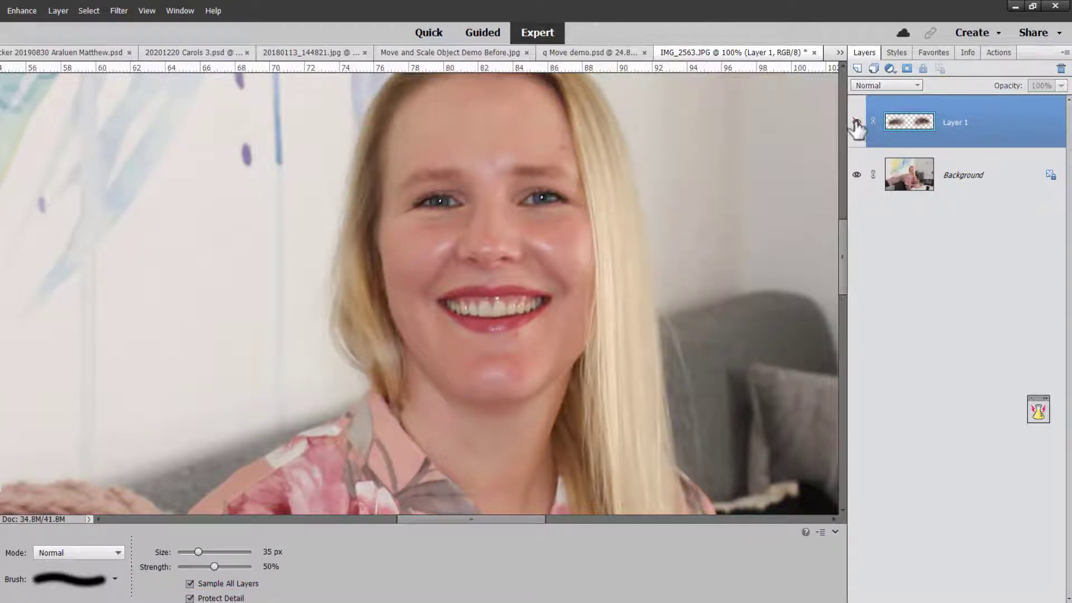
click(856, 123)
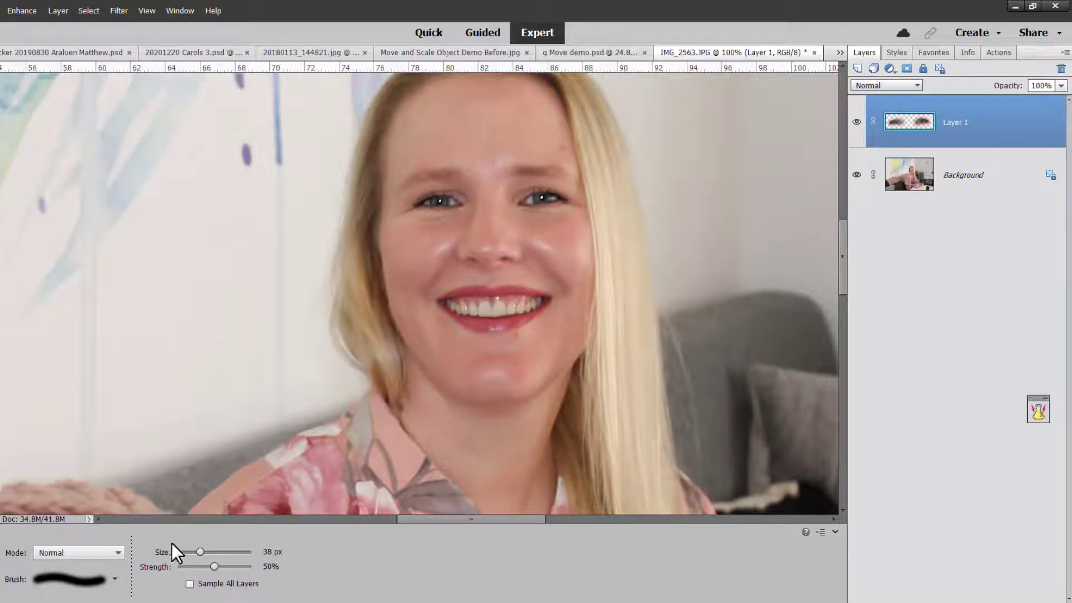
Step: Enable Sample All Layers for the Blur tool and soften the cheeks, forehead and chin on Layer 1
click(189, 584)
drag(446, 247, 443, 240)
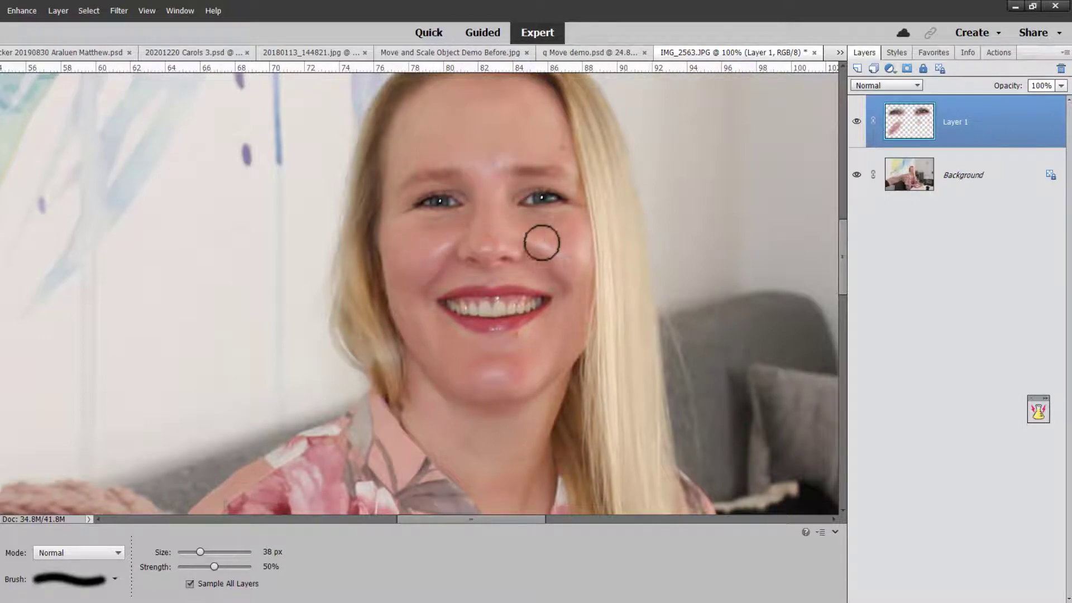
mouse_move(492, 175)
mouse_down()
mouse_move(469, 167)
mouse_move(488, 147)
mouse_move(529, 149)
mouse_up()
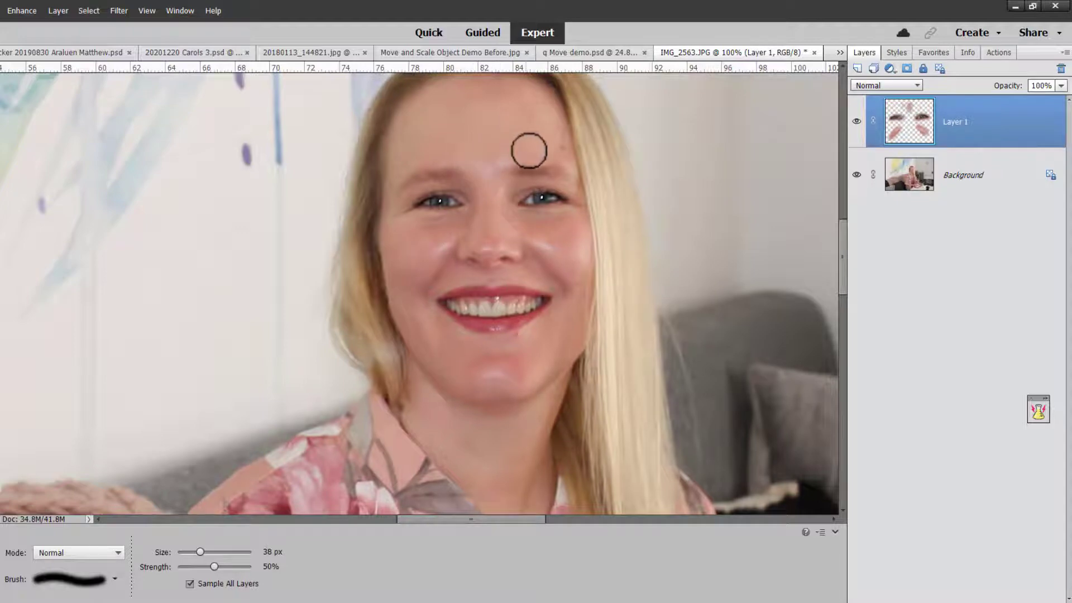
mouse_move(534, 367)
mouse_down()
mouse_move(481, 379)
mouse_move(551, 347)
mouse_move(567, 265)
mouse_move(577, 273)
mouse_move(537, 374)
mouse_move(564, 326)
mouse_move(520, 361)
mouse_up()
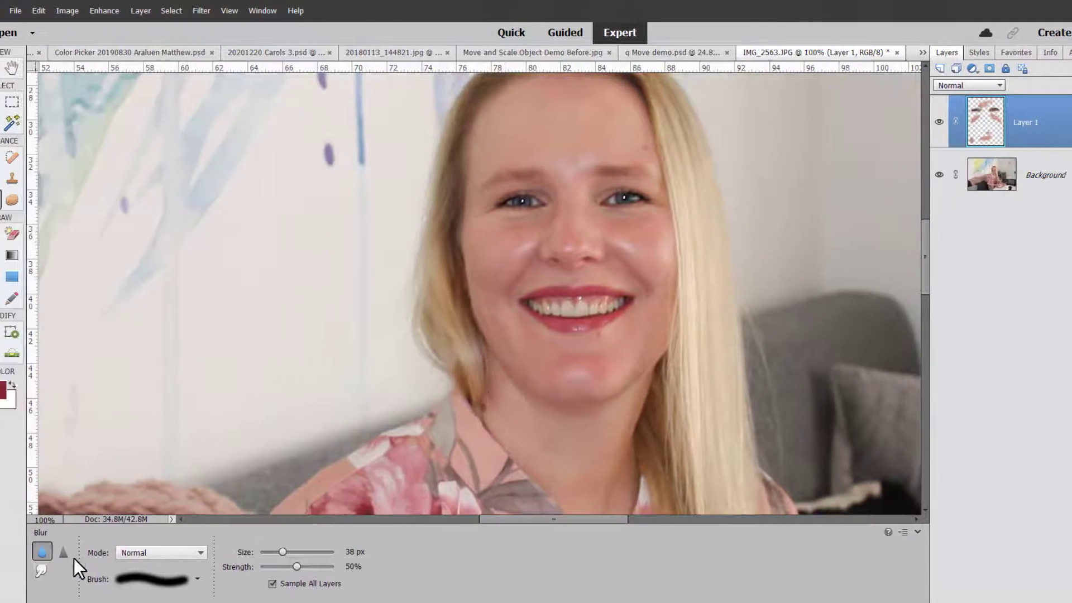
Step: Smudge out the thin red drip on the wall above the woman's head on Layer 1, using a 50 px brush with Sample All Layers enabled
click(65, 570)
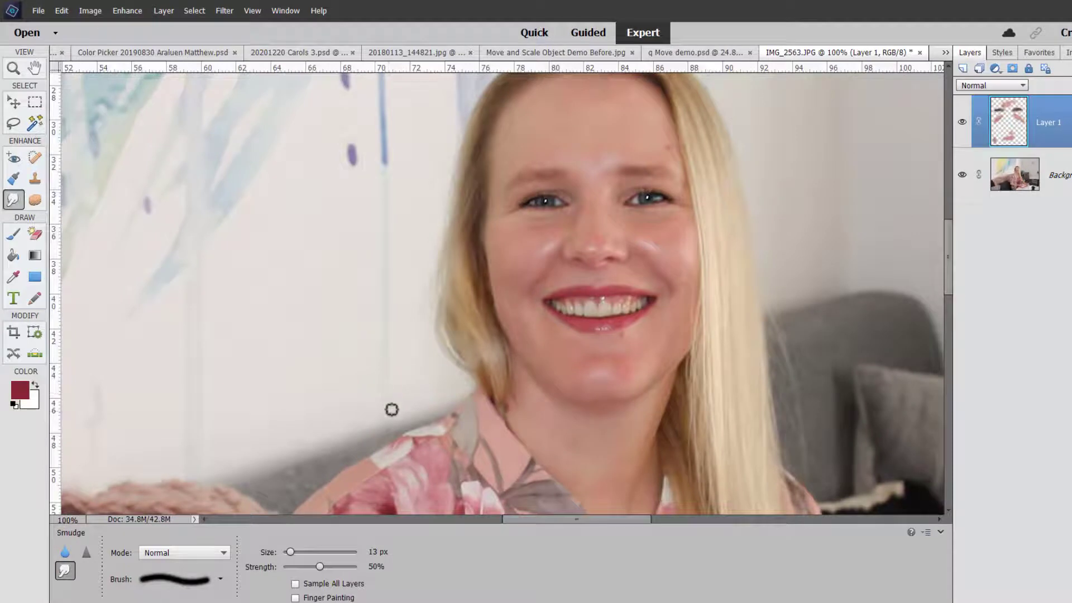
key(ctrl+minus)
key(ctrl+minus)
key(ctrl+minus)
key(ctrl+minus)
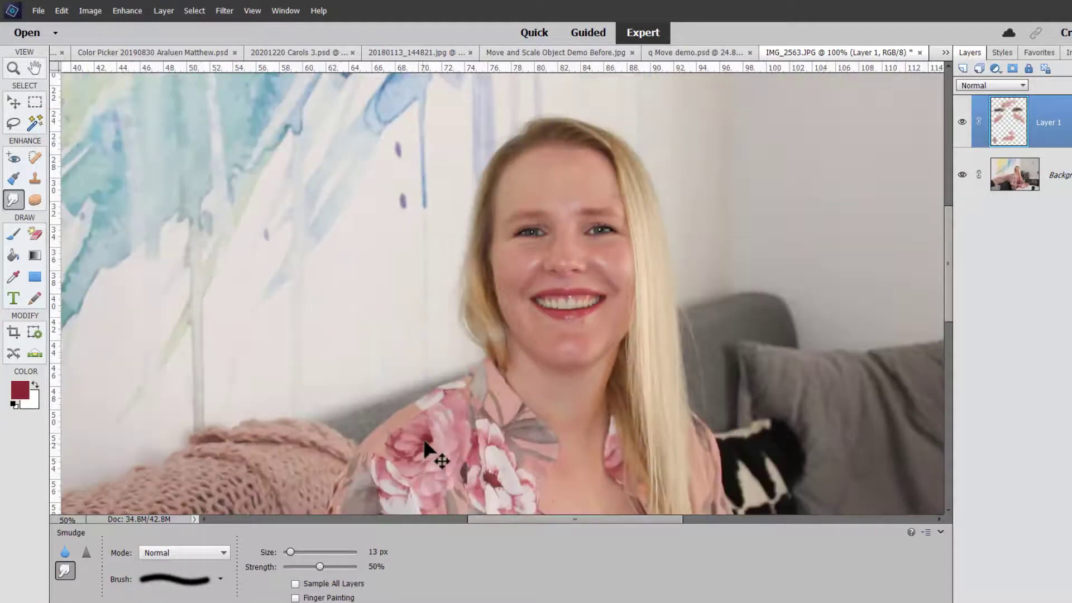
key(ctrl+minus)
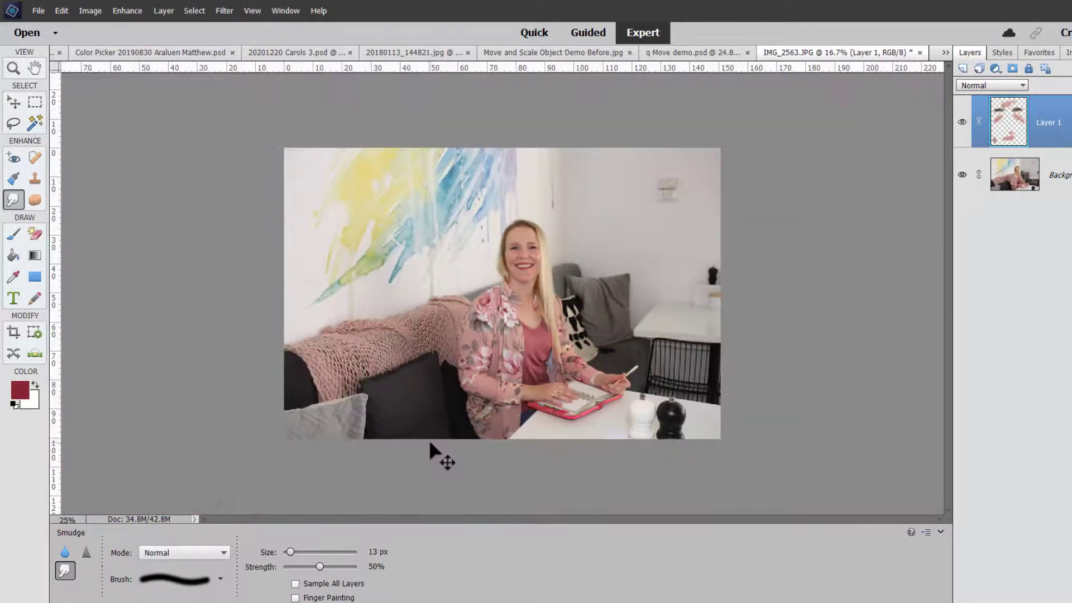
key(ctrl+plus)
key(ctrl+plus)
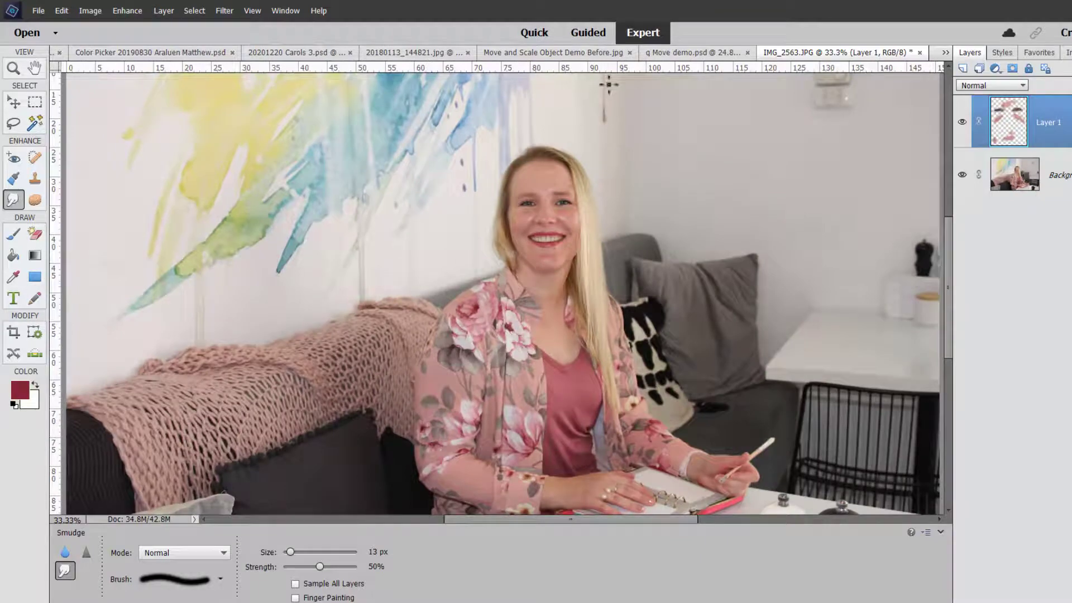
key(ctrl+plus)
key(ctrl+plus)
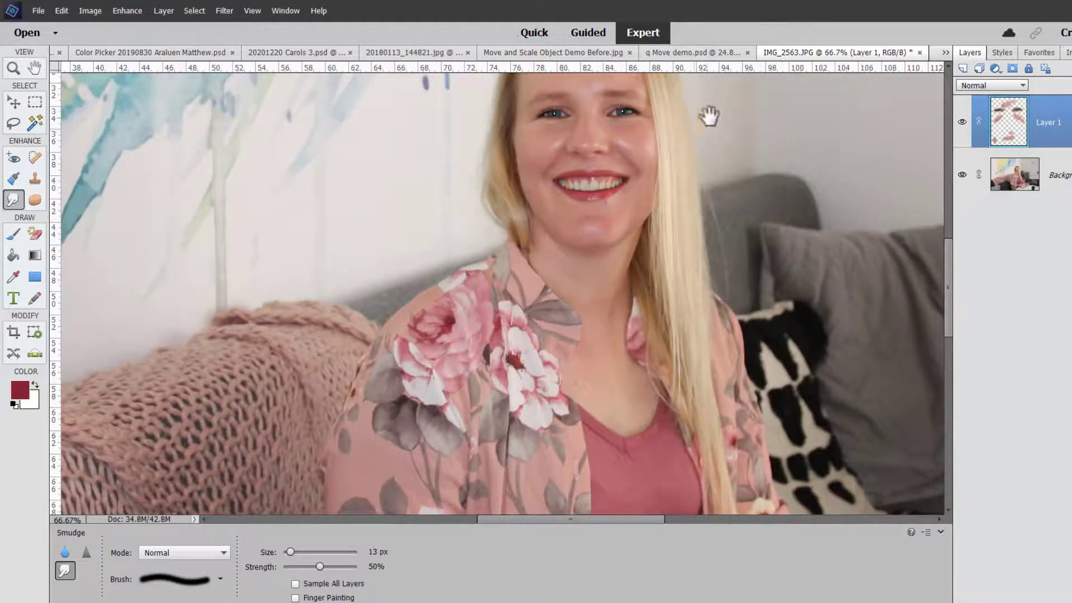
drag(708, 115, 628, 477)
drag(659, 259, 612, 360)
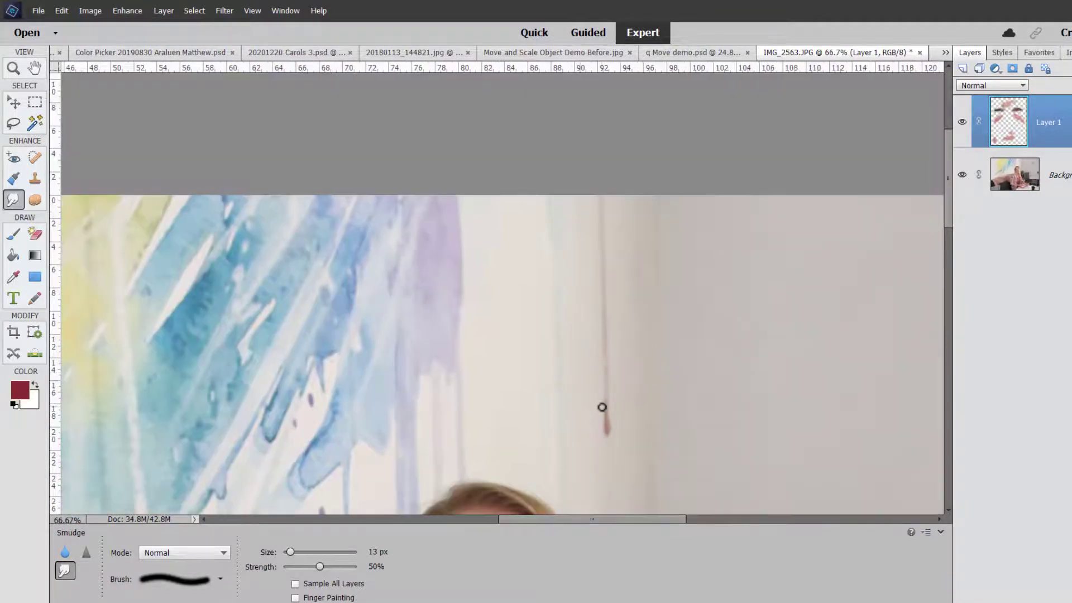
key(bracketright)
key(bracketright)
key(bracketright)
key(bracketright)
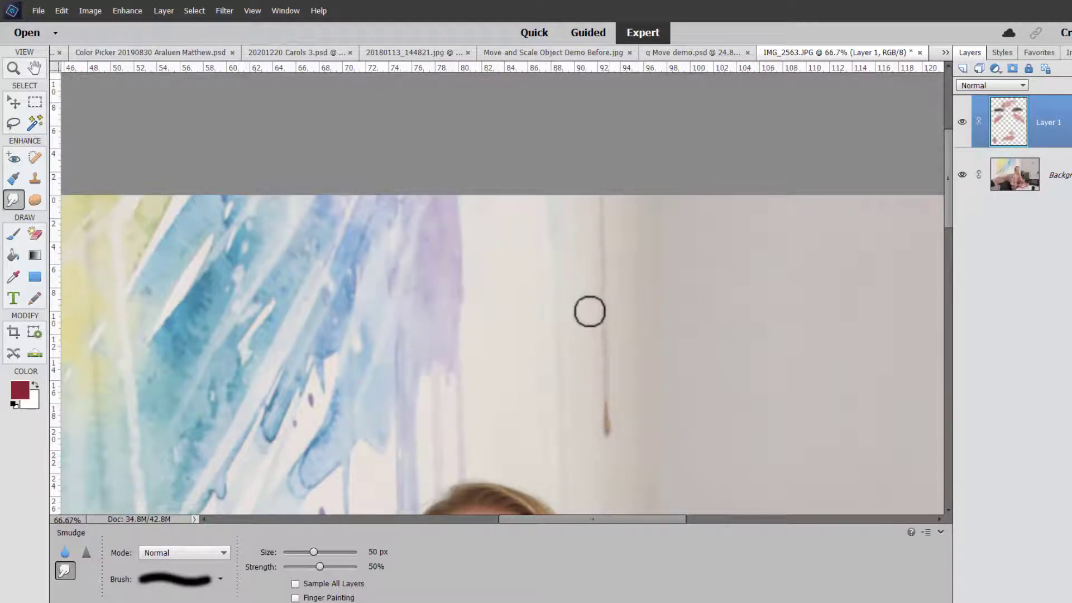
click(295, 584)
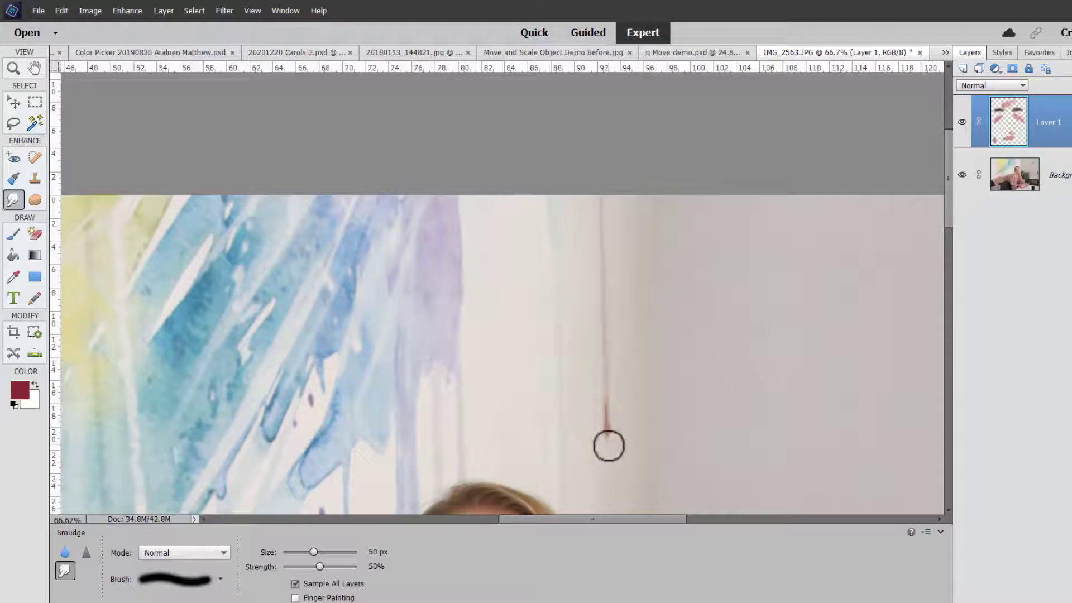
mouse_move(608, 445)
mouse_down()
mouse_move(604, 202)
mouse_move(592, 397)
mouse_move(604, 423)
mouse_move(605, 286)
mouse_move(623, 362)
mouse_move(620, 299)
mouse_move(612, 394)
mouse_move(606, 335)
mouse_move(604, 399)
mouse_move(608, 262)
mouse_move(598, 210)
mouse_up()
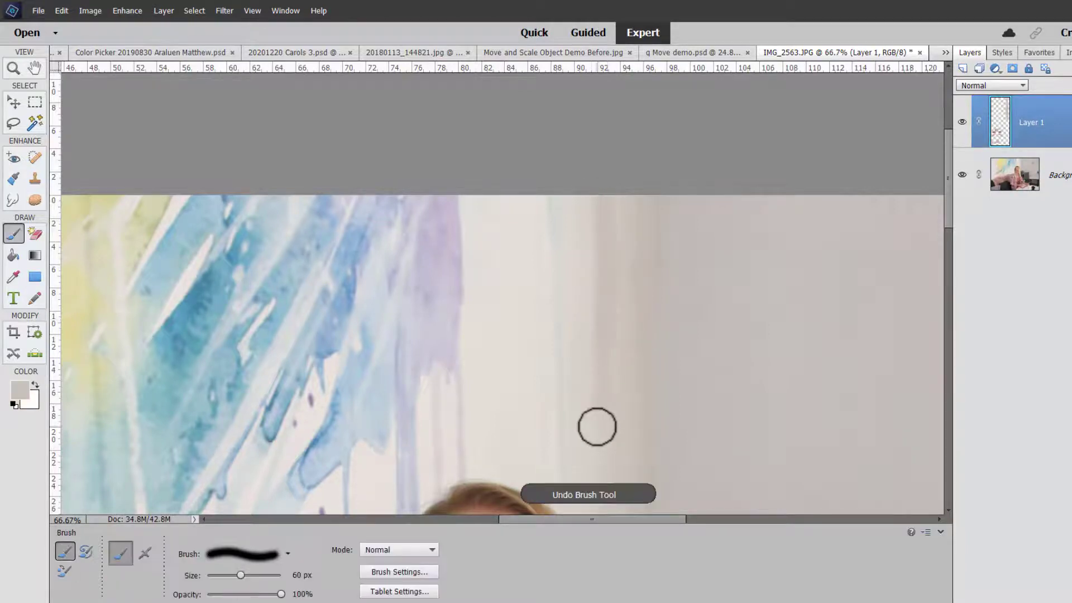
Step: Undo the last brush stroke over the wall drip, and smudge the wall below the green and blue paint strokes with the Smudge tool
key(ctrl+z)
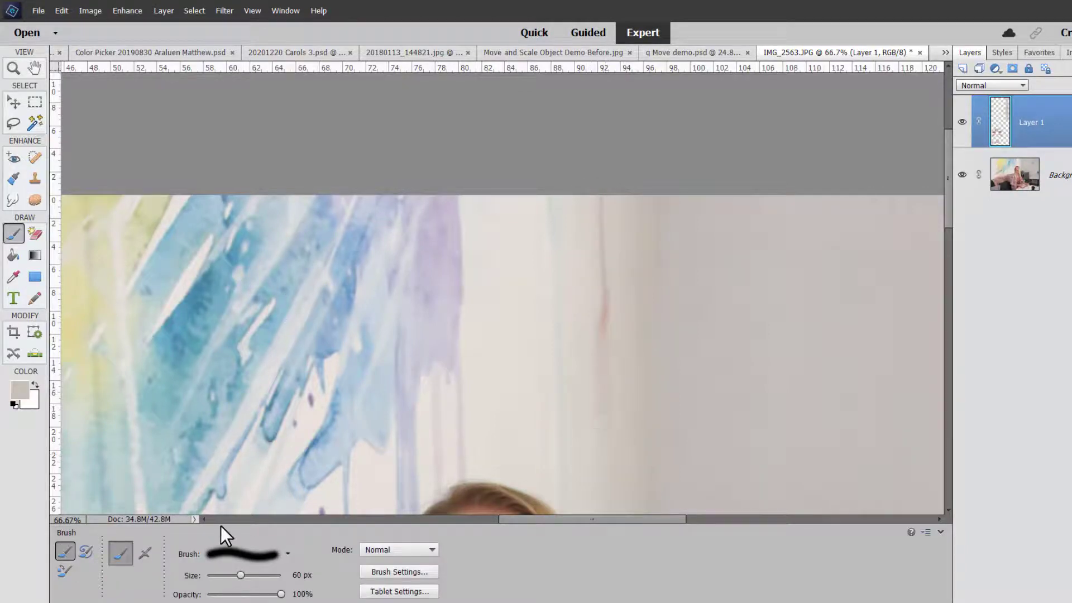
key(ctrl+0)
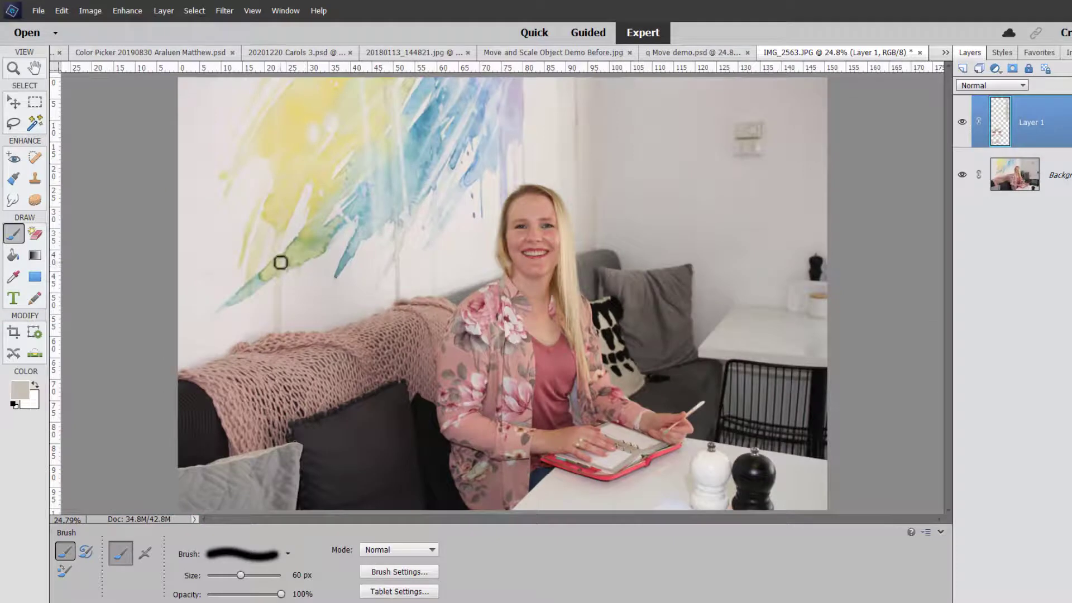
key(r)
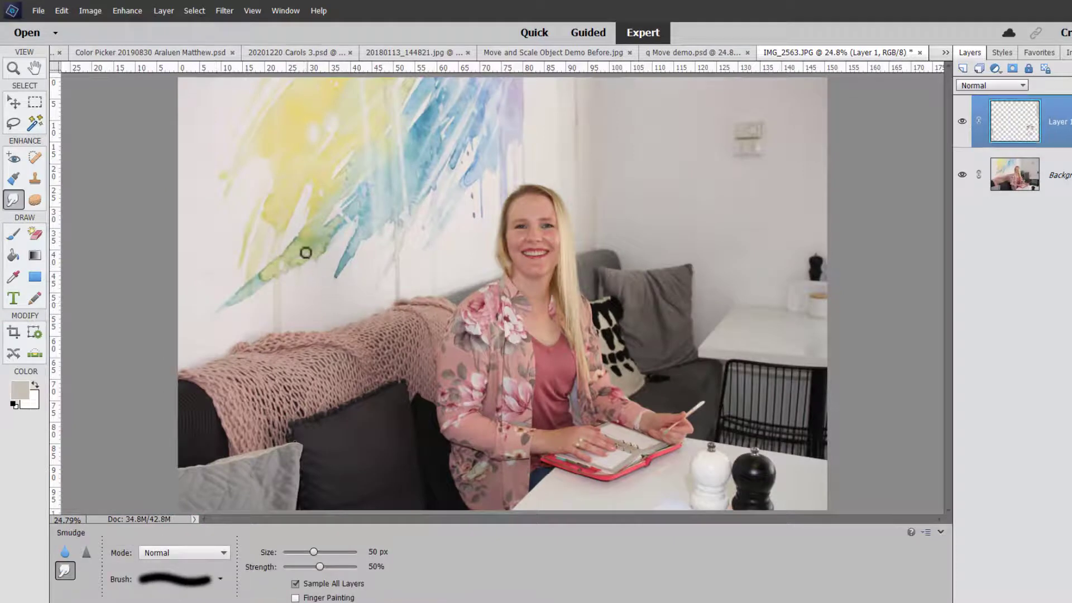
drag(296, 325, 314, 257)
drag(314, 341, 365, 252)
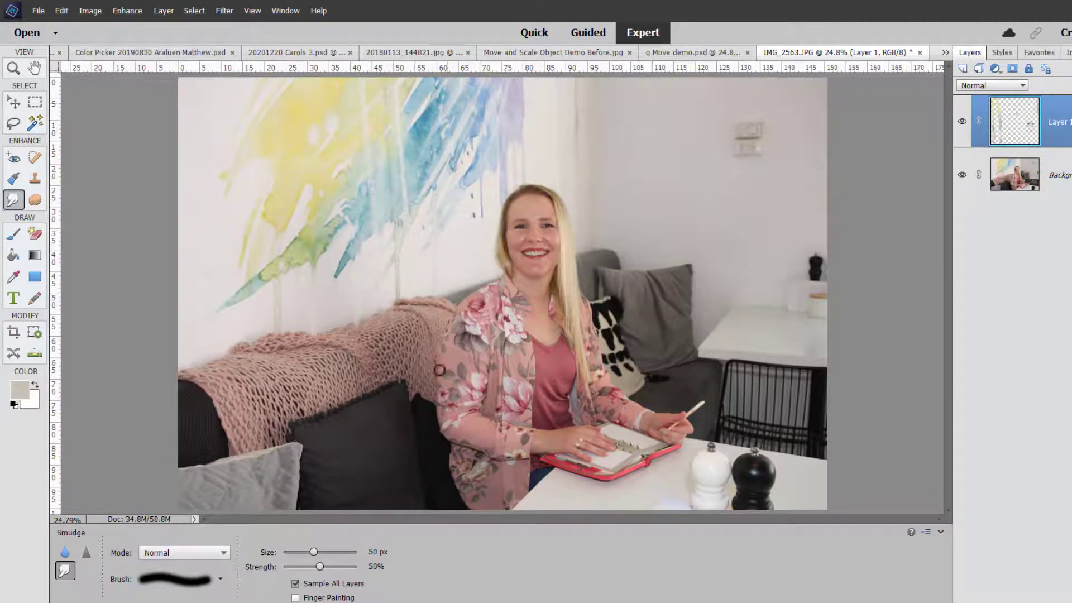
Step: Toggle the visibility of Layer 1 to compare the photo before and after the retouching
scroll(565, 406, up, 3)
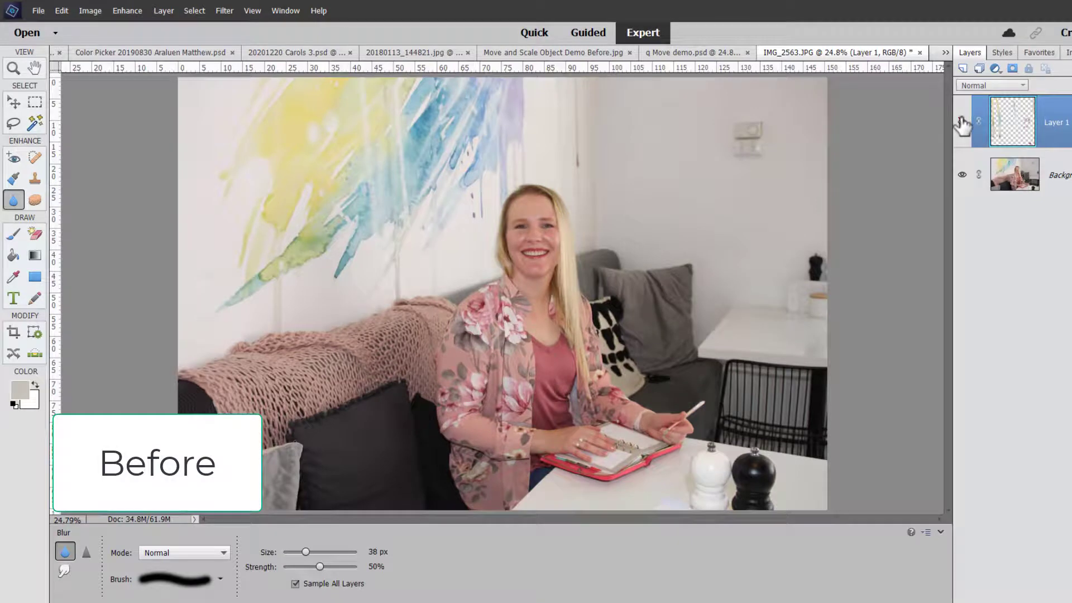
click(962, 123)
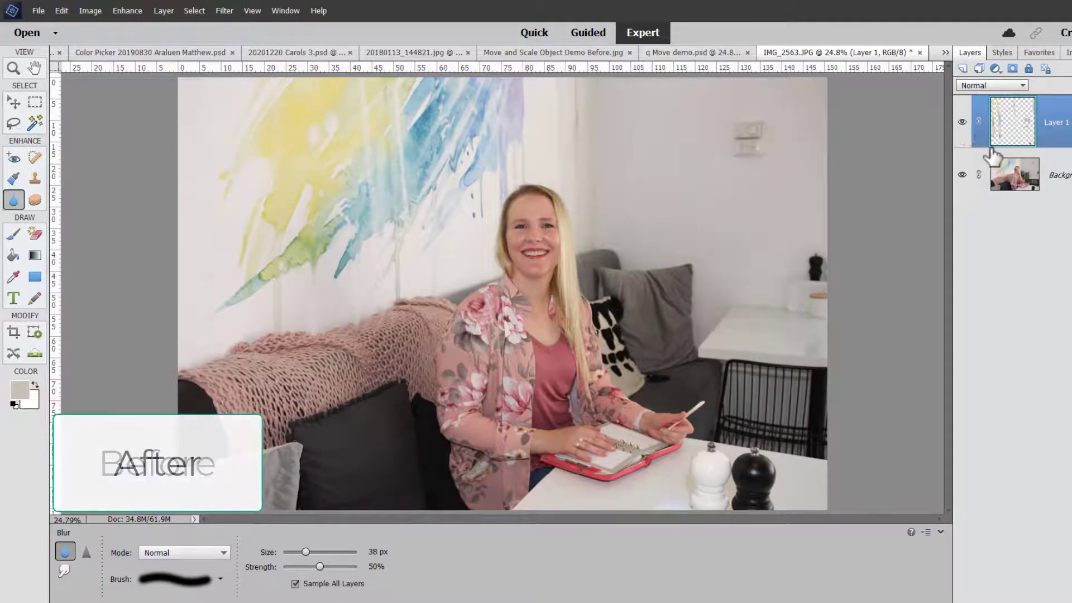